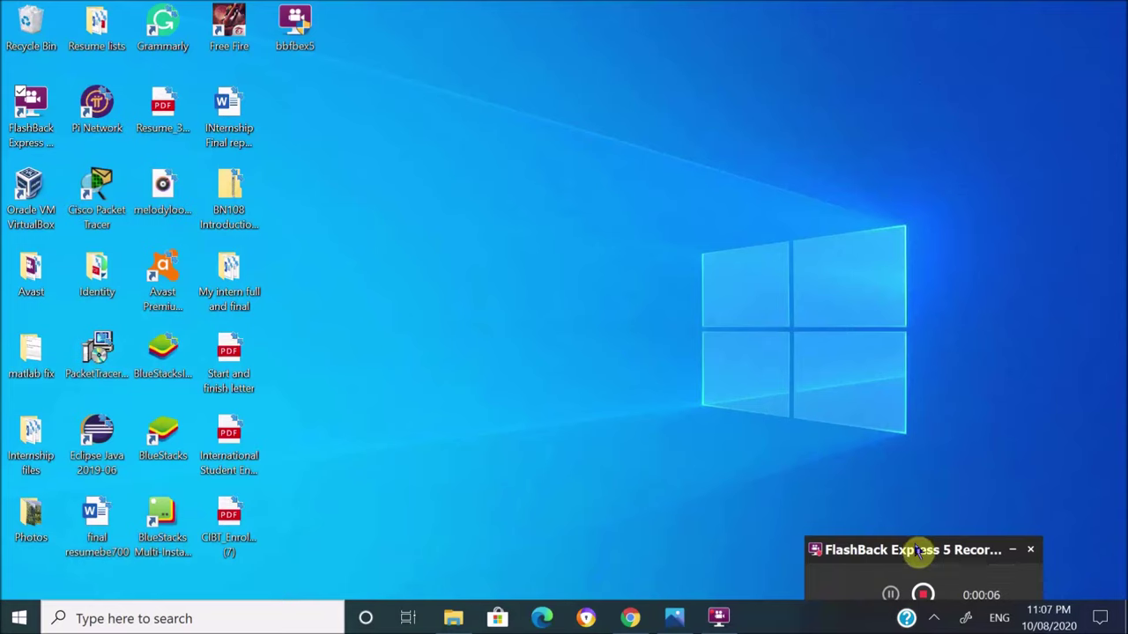
View the captured MATLAB error image, try launching the MATLAB R2019b shortcut in File Explorer, and return to the desktop.
{"action": "left_click", "coordinate": [681, 621]}
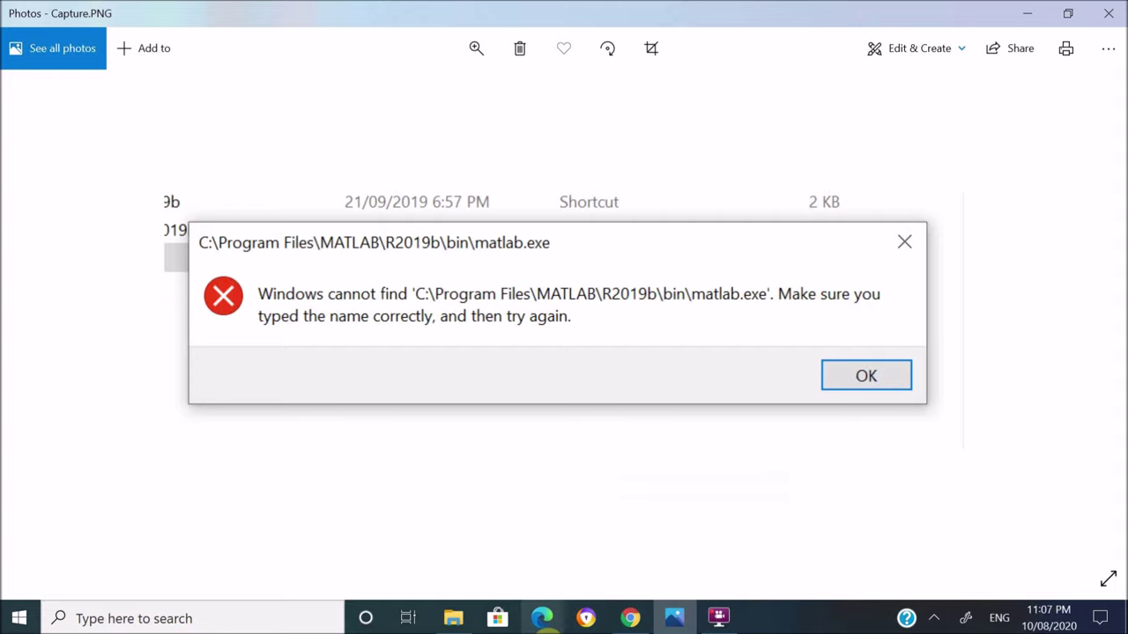
{"action": "left_click", "coordinate": [453, 618]}
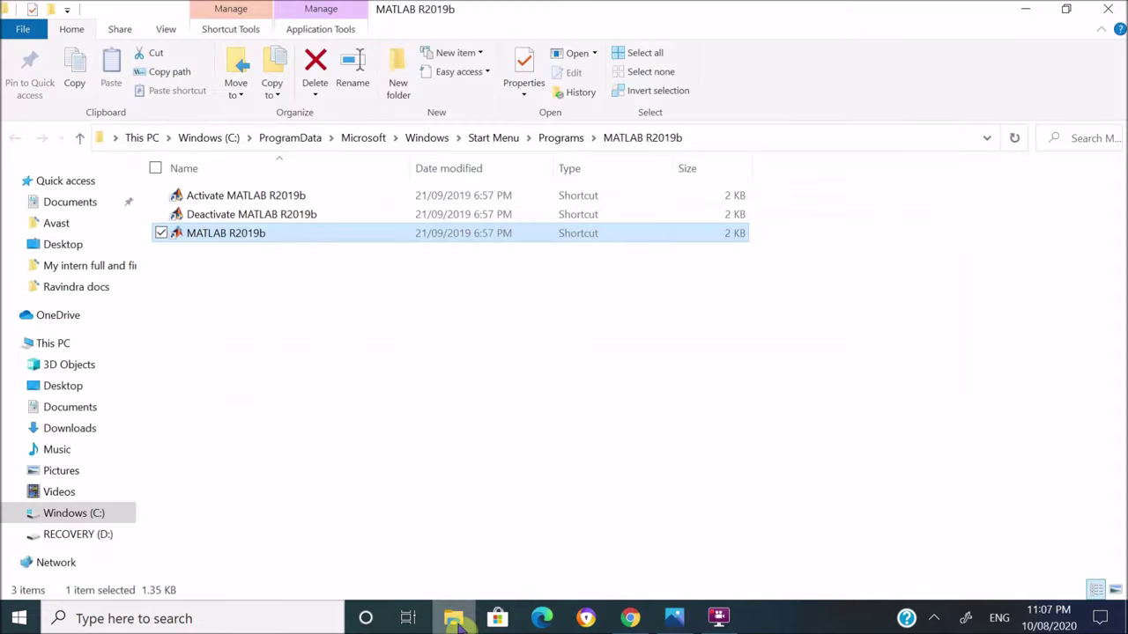
{"action": "double_click", "coordinate": [384, 234]}
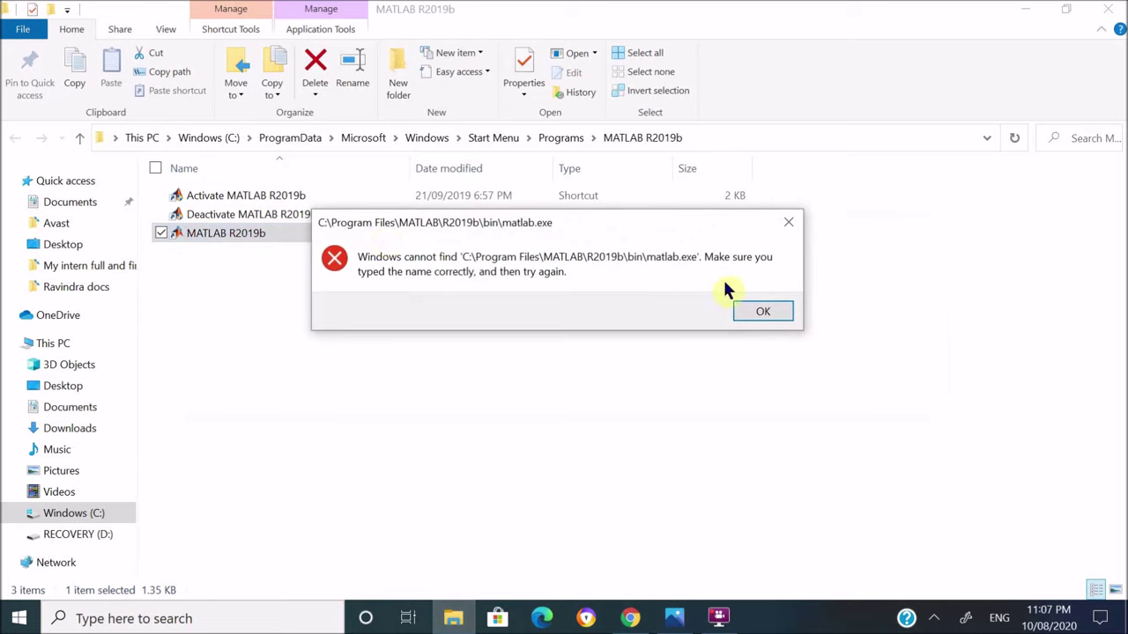
{"action": "left_click", "coordinate": [759, 313]}
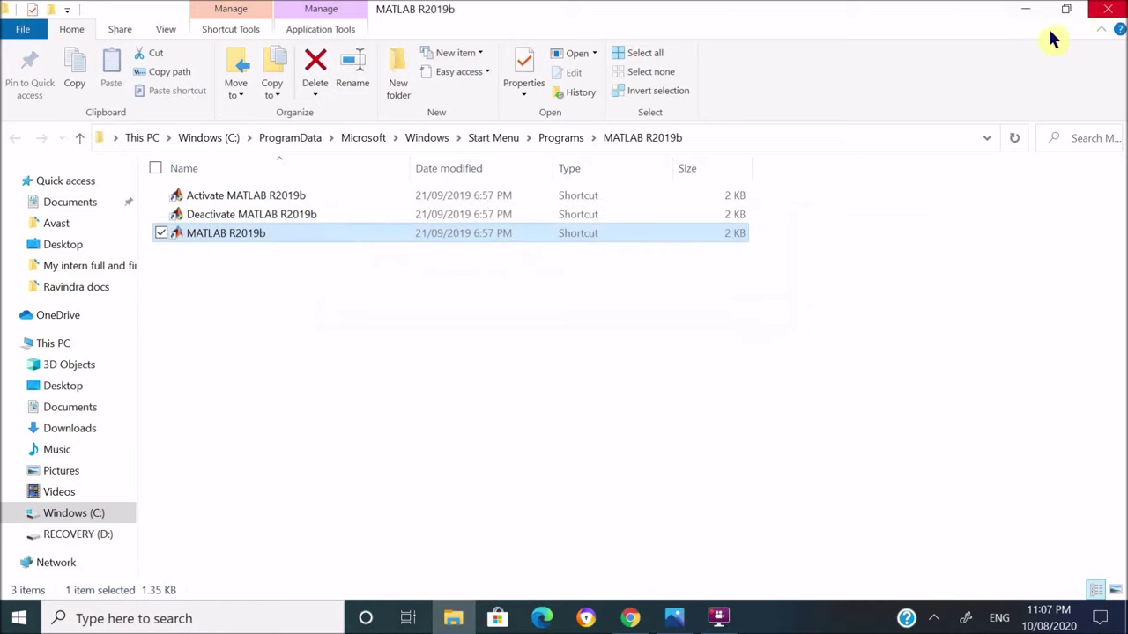
{"action": "left_click", "coordinate": [1015, 14]}
{"action": "left_click", "coordinate": [1018, 13]}
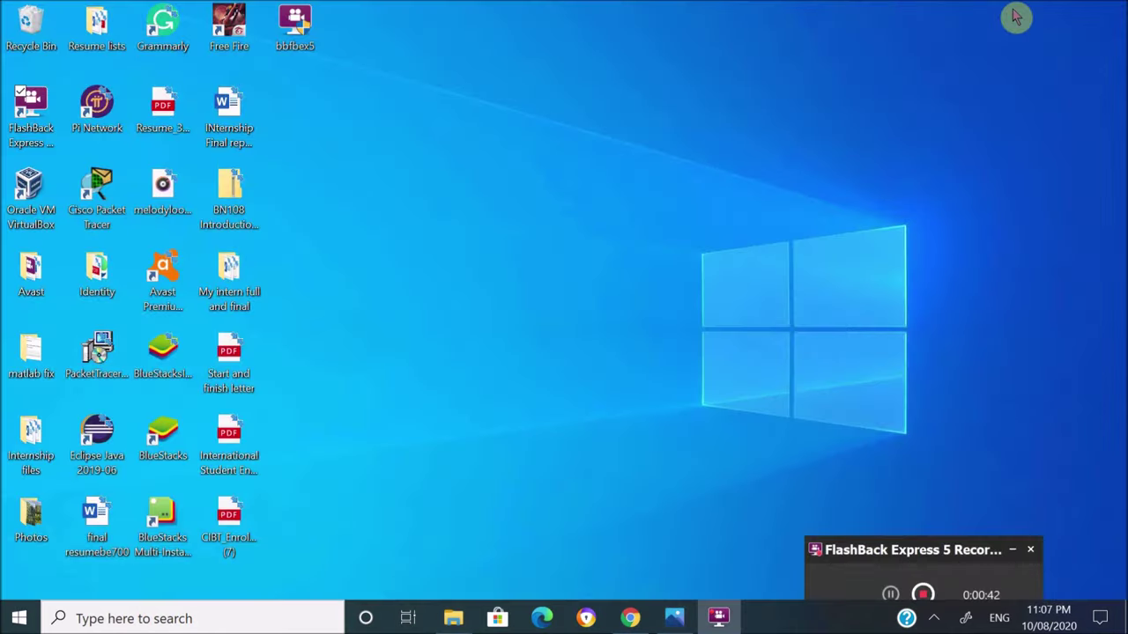
{"action": "right_click", "coordinate": [695, 341]}
{"action": "left_click", "coordinate": [598, 393]}
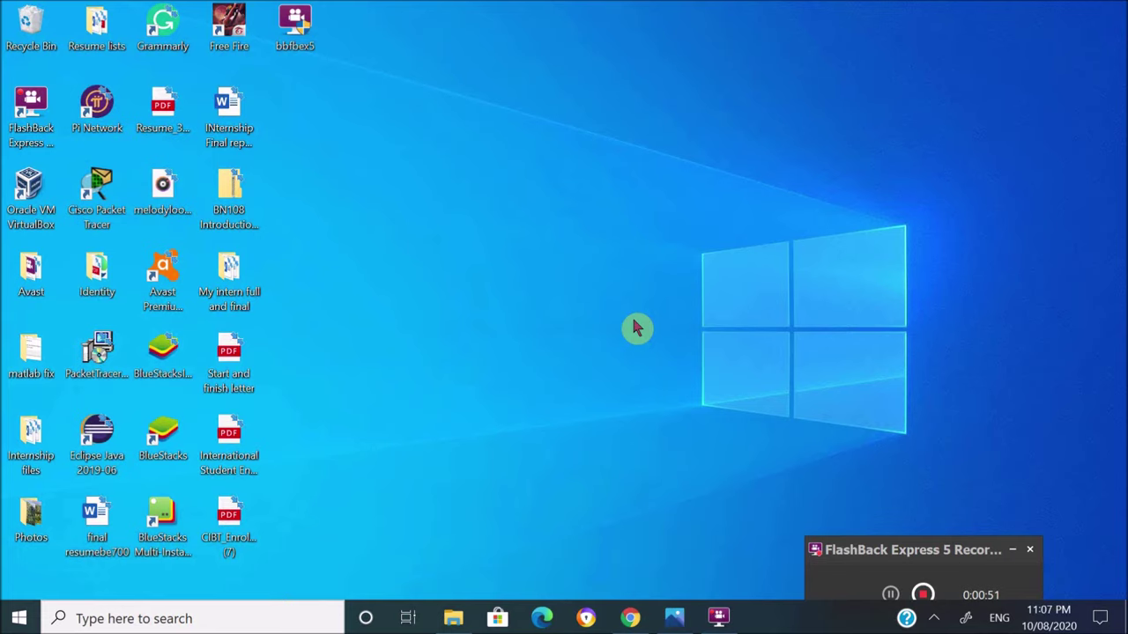
Launch the Registry Editor by running the regedit command.
{"action": "key", "text": "super+r"}
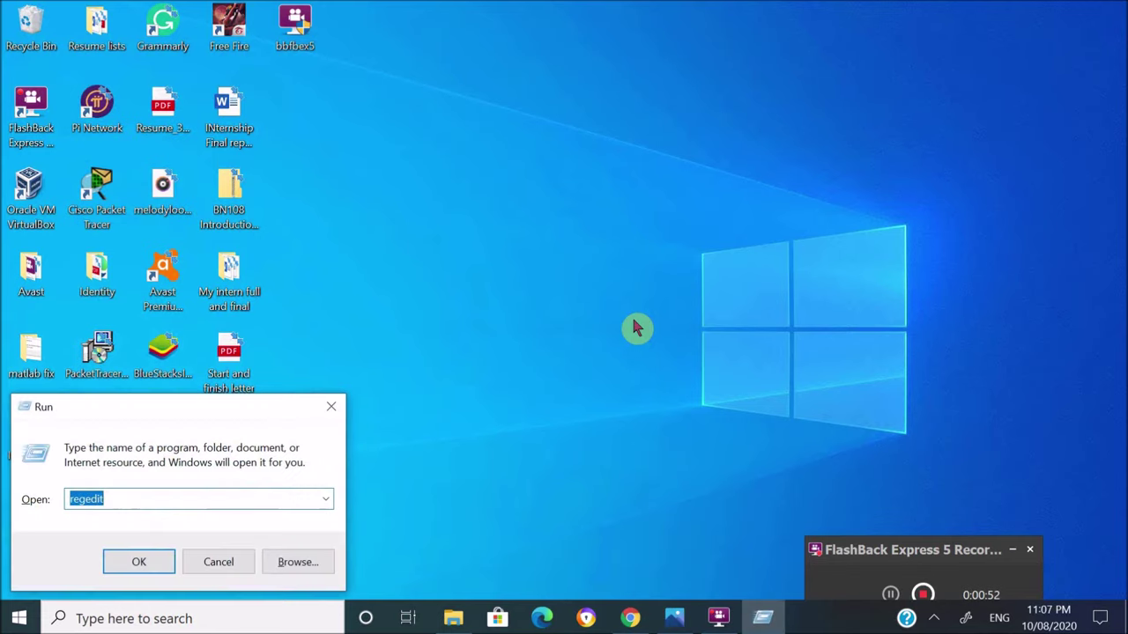
{"action": "left_click", "coordinate": [163, 497]}
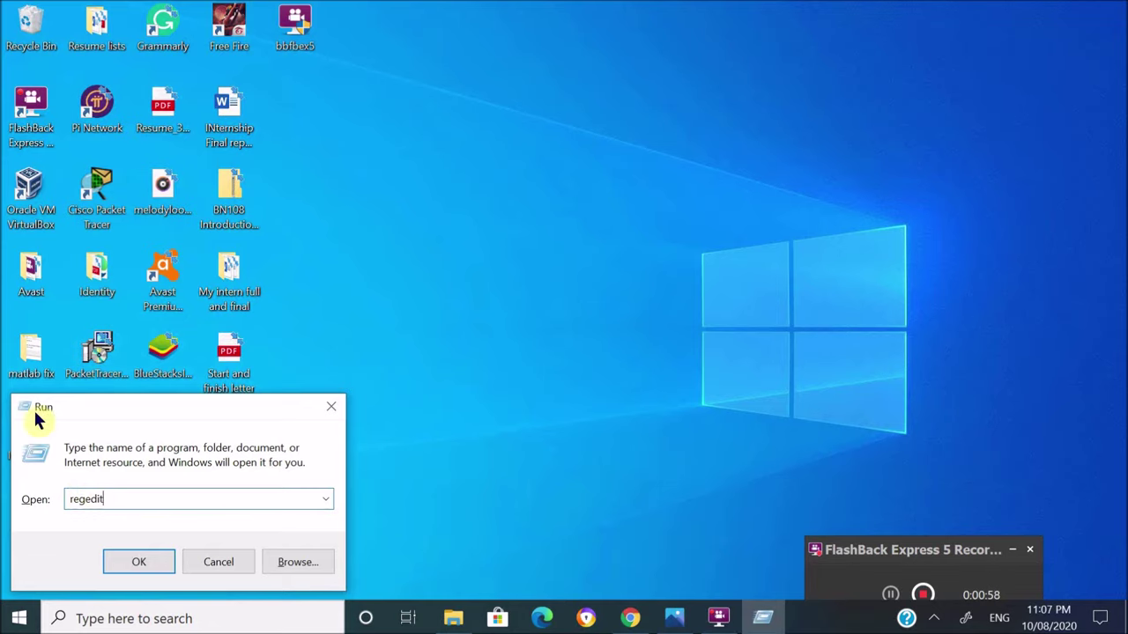
{"action": "left_click", "coordinate": [139, 566]}
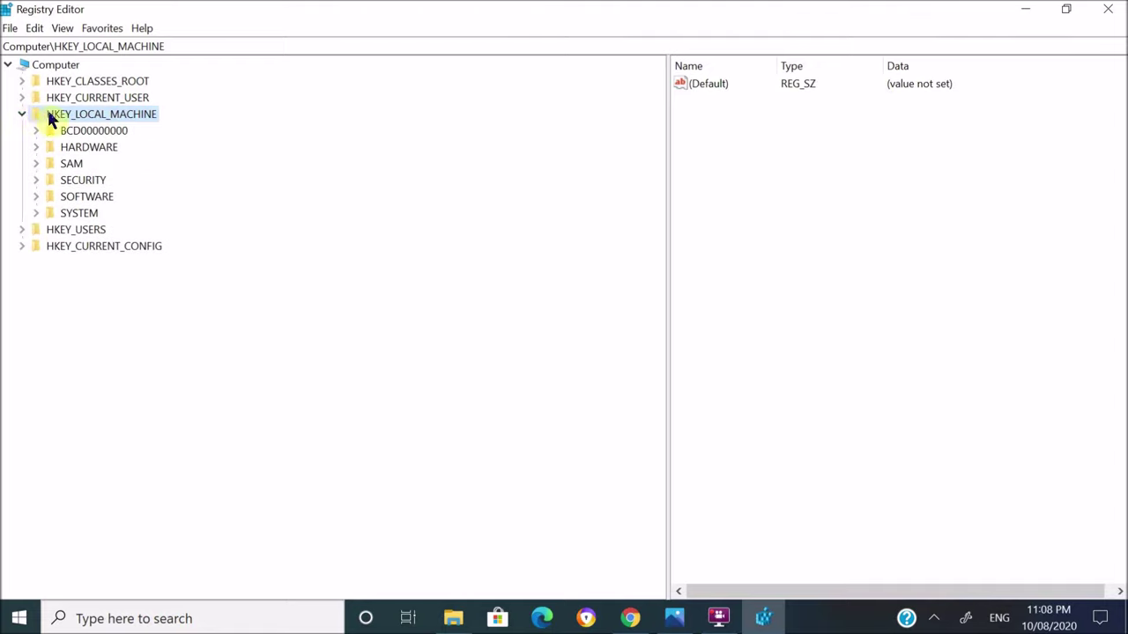
Expand the SOFTWARE key under HKEY_LOCAL_MACHINE and its Microsoft subkey.
{"action": "left_click", "coordinate": [37, 194]}
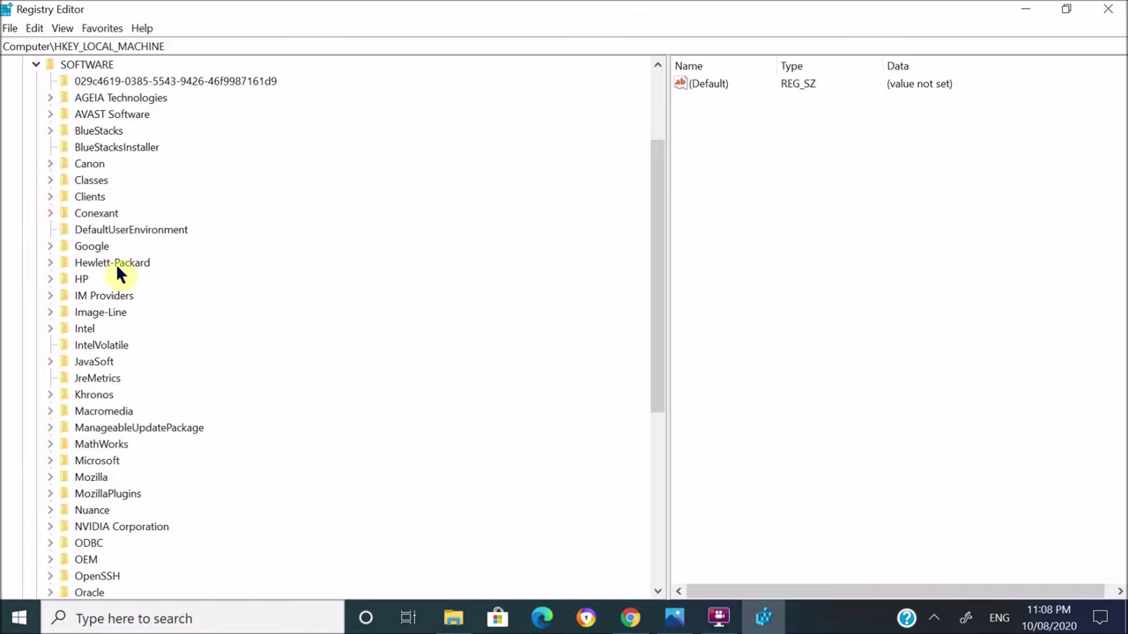
{"action": "scroll", "coordinate": [115, 273], "scroll_direction": "down", "scroll_amount": 1}
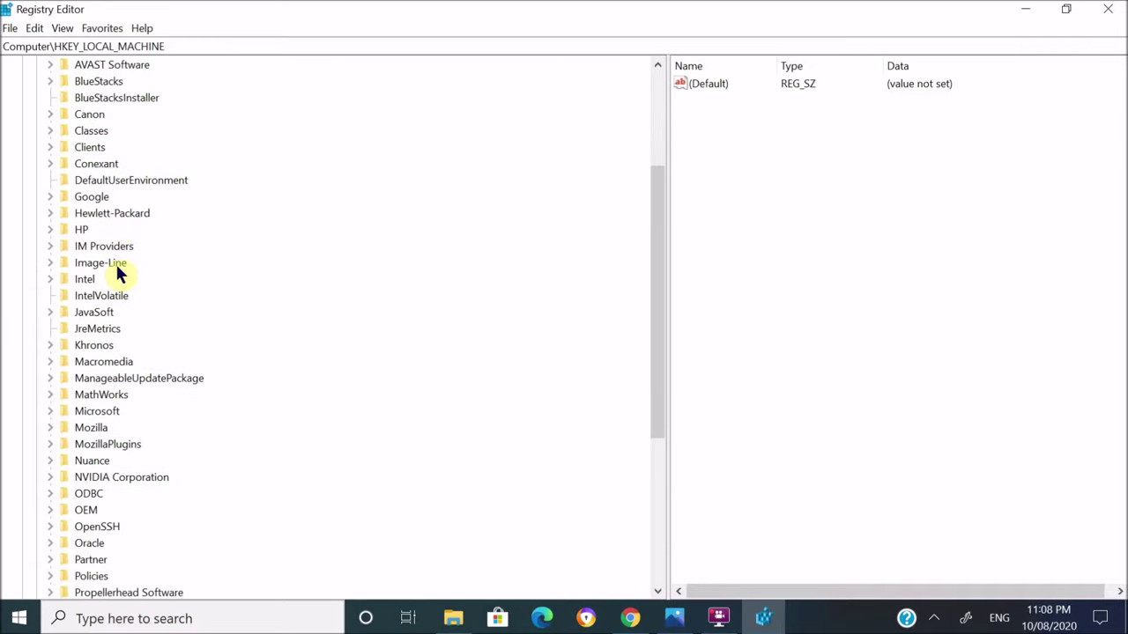
{"action": "scroll", "coordinate": [119, 273], "scroll_direction": "down", "scroll_amount": 1}
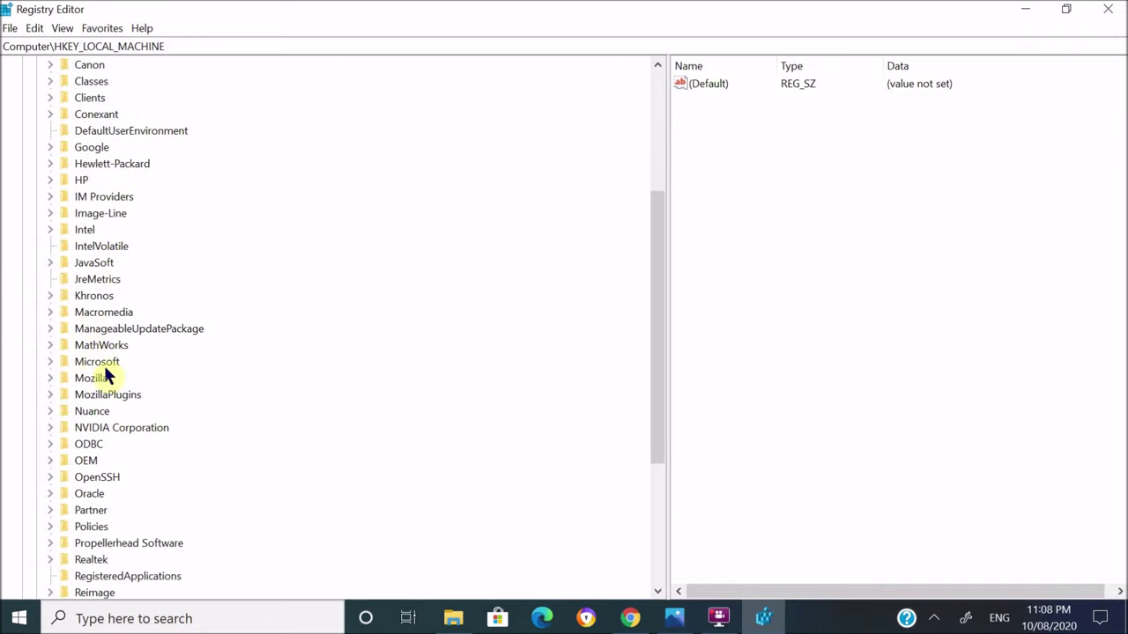
{"action": "left_click", "coordinate": [50, 361]}
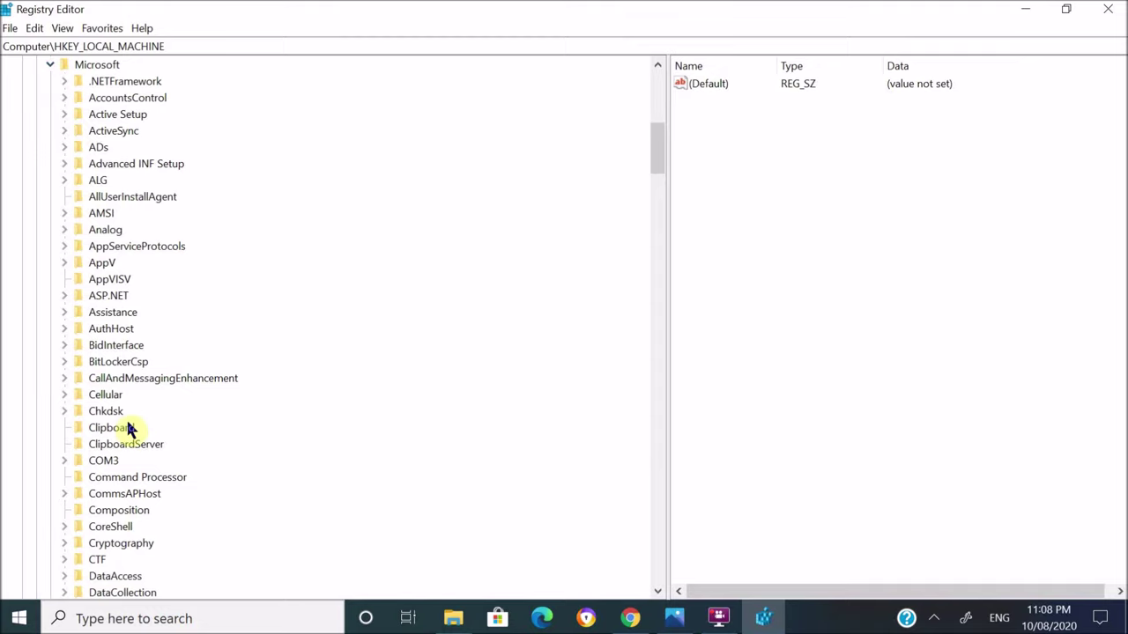
Find the Windows NT key under Microsoft and expand it together with its CurrentVersion subkey.
{"action": "scroll", "coordinate": [128, 429], "scroll_direction": "down", "scroll_amount": 7}
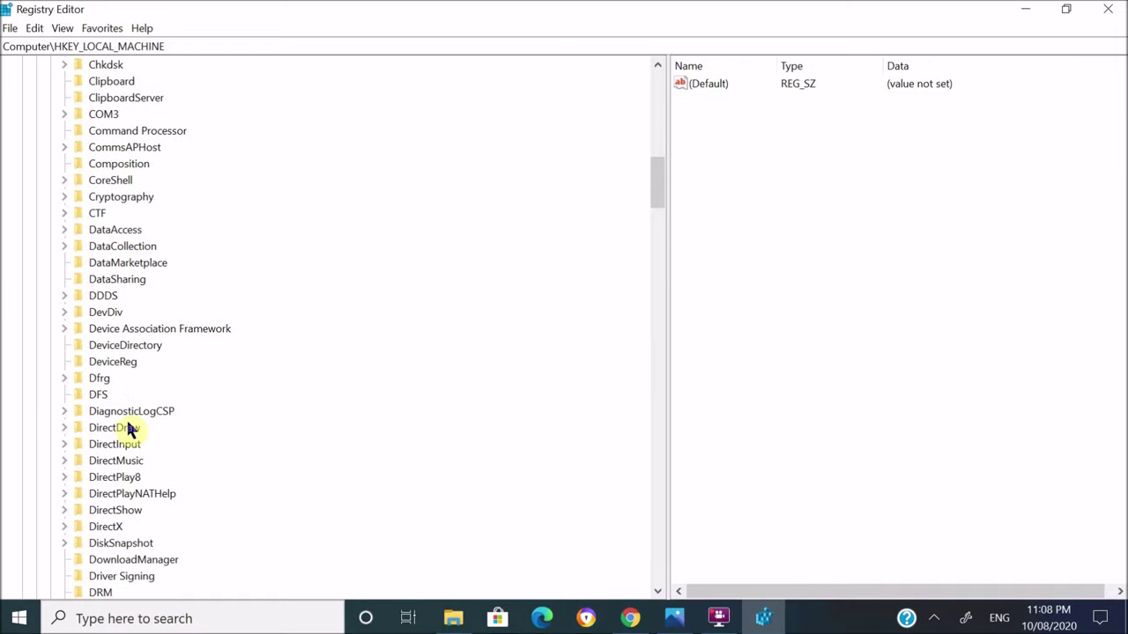
{"action": "scroll", "coordinate": [127, 429], "scroll_direction": "down", "scroll_amount": 11}
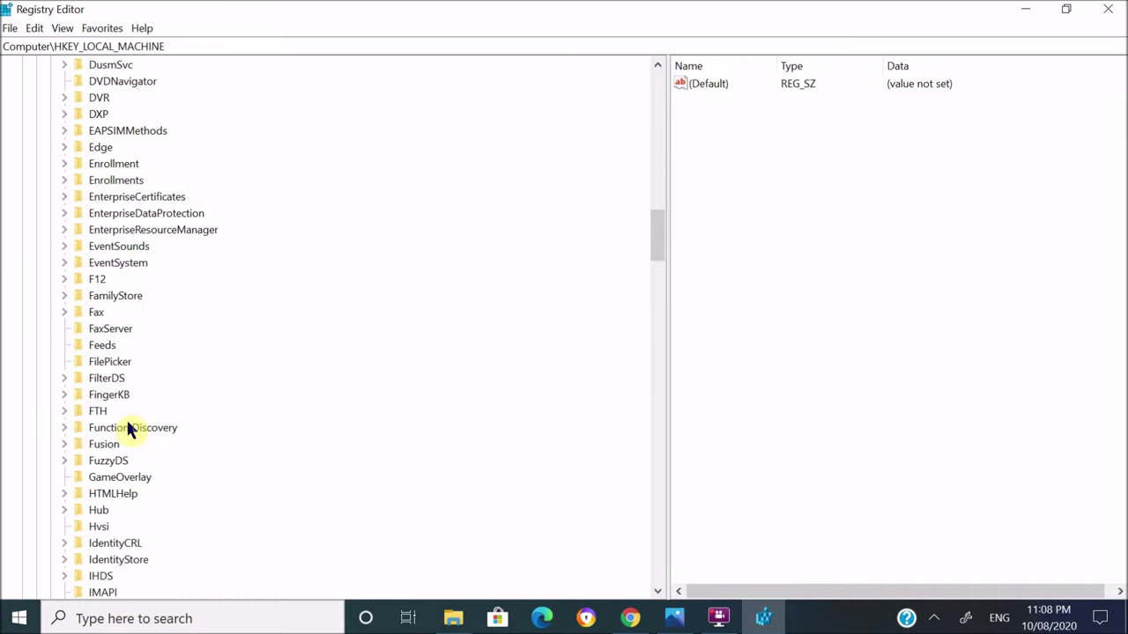
{"action": "scroll", "coordinate": [128, 429], "scroll_direction": "down", "scroll_amount": 6}
{"action": "scroll", "coordinate": [128, 429], "scroll_direction": "down", "scroll_amount": 3}
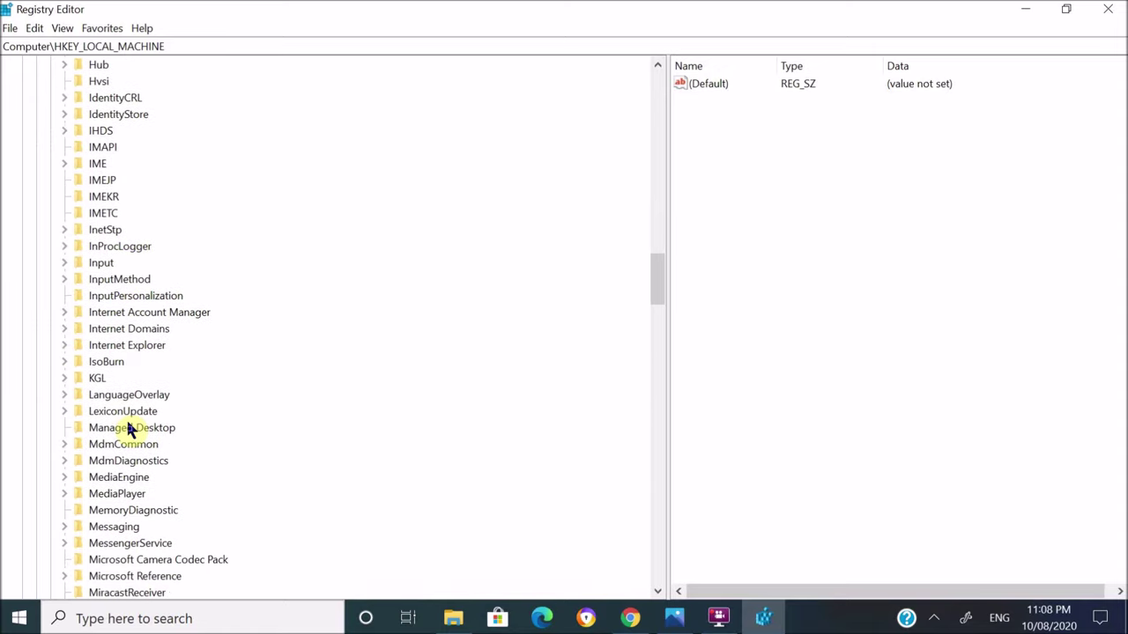
{"action": "scroll", "coordinate": [127, 429], "scroll_direction": "down", "scroll_amount": 3}
{"action": "scroll", "coordinate": [128, 429], "scroll_direction": "down", "scroll_amount": 6}
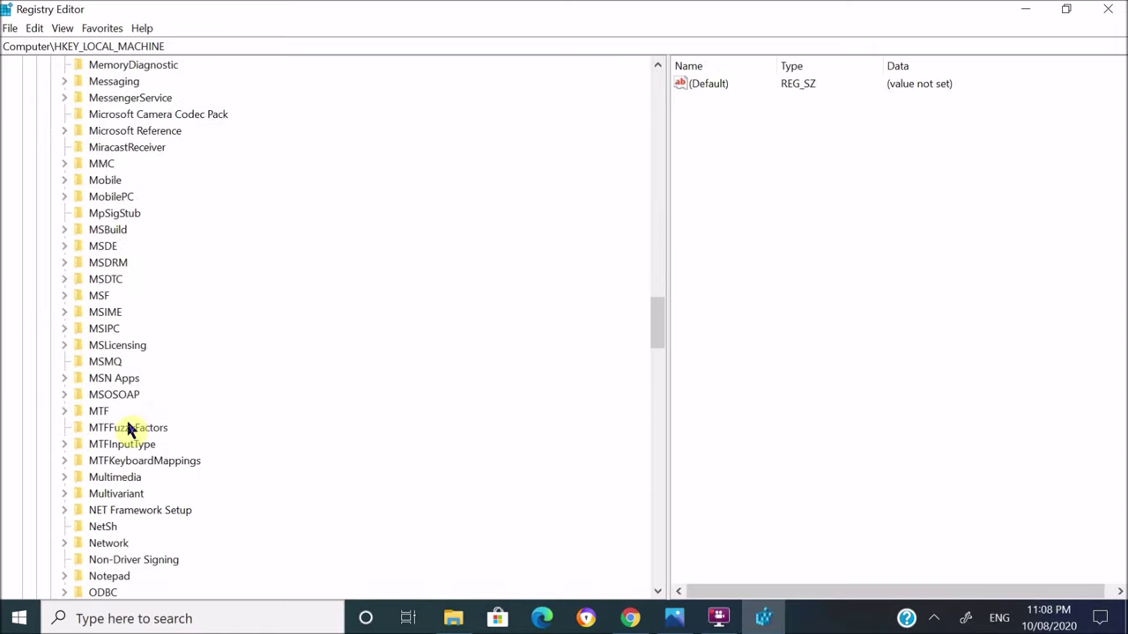
{"action": "scroll", "coordinate": [128, 429], "scroll_direction": "down", "scroll_amount": 12}
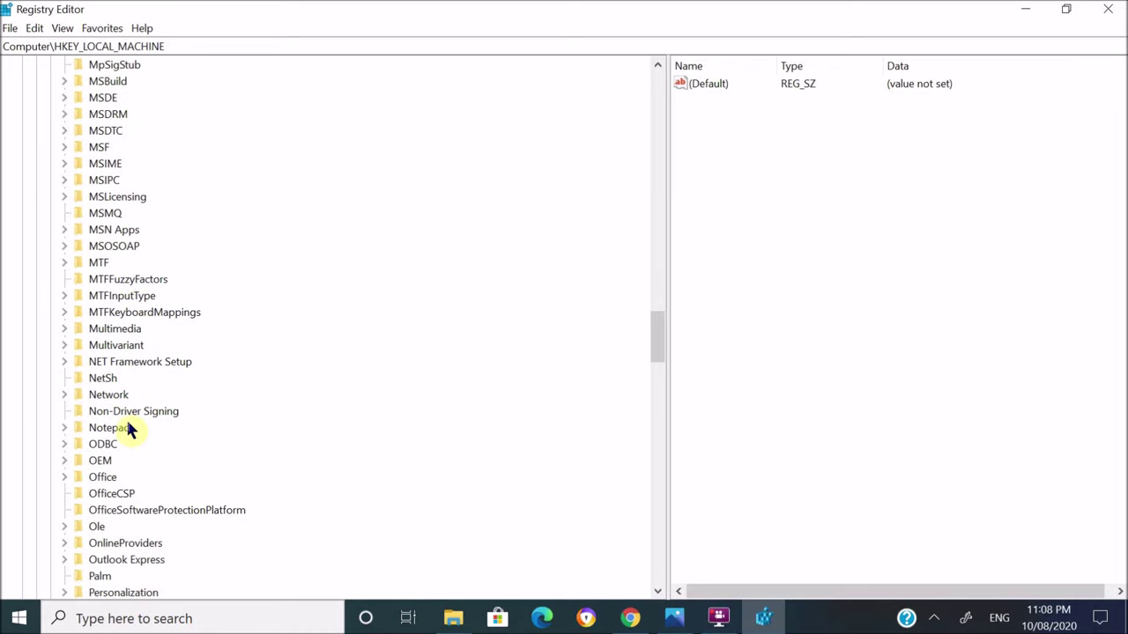
{"action": "scroll", "coordinate": [128, 429], "scroll_direction": "down", "scroll_amount": 20}
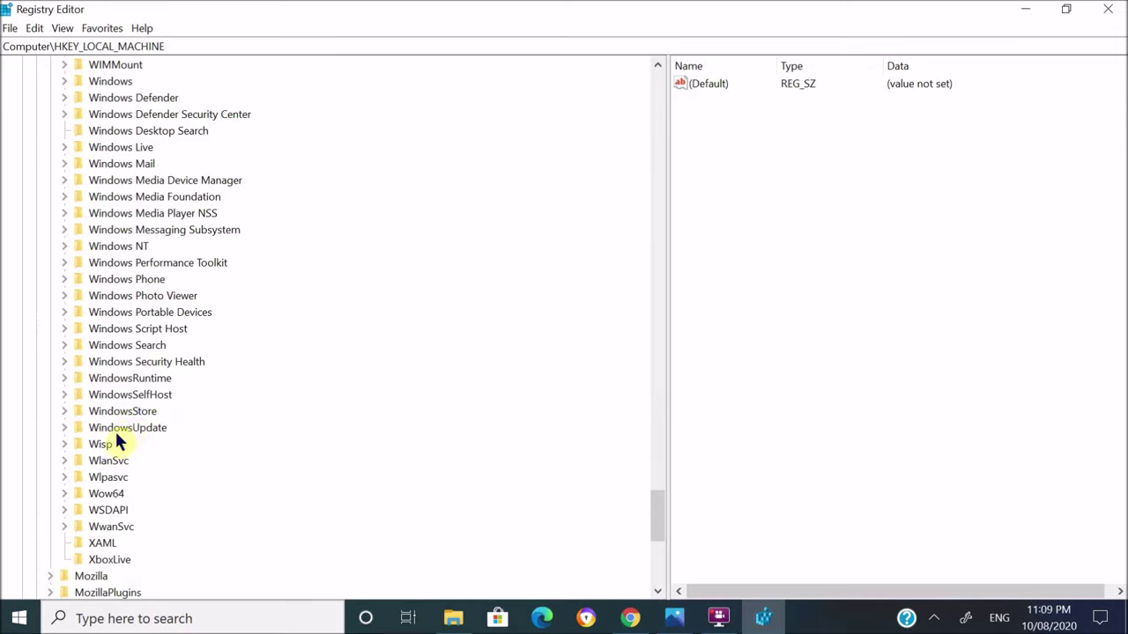
{"action": "left_click", "coordinate": [67, 247]}
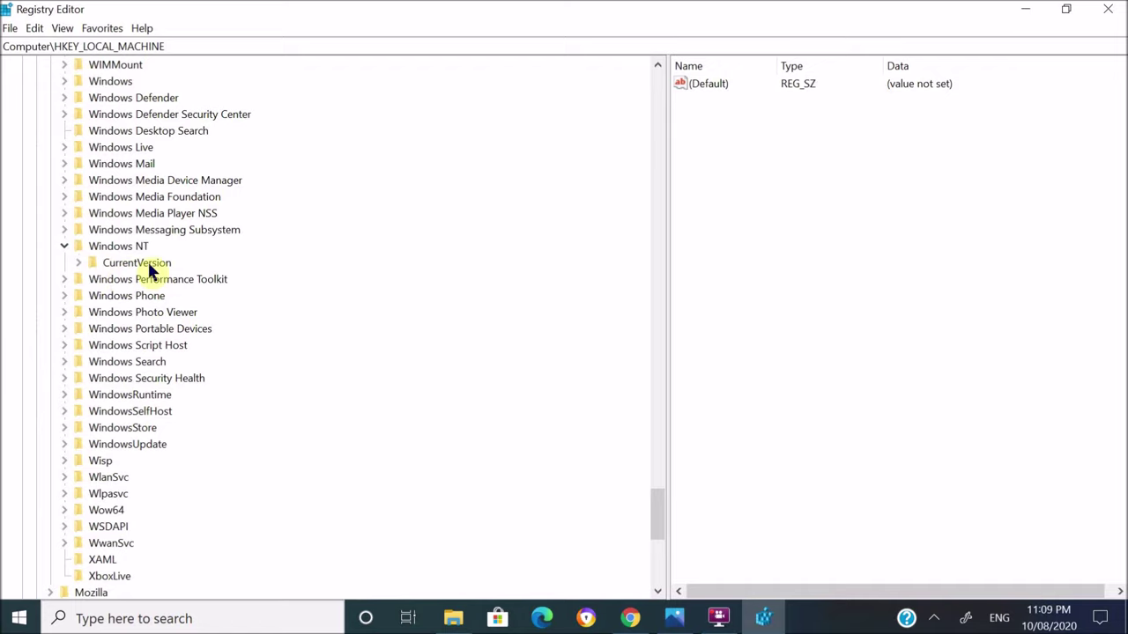
{"action": "left_click", "coordinate": [79, 264]}
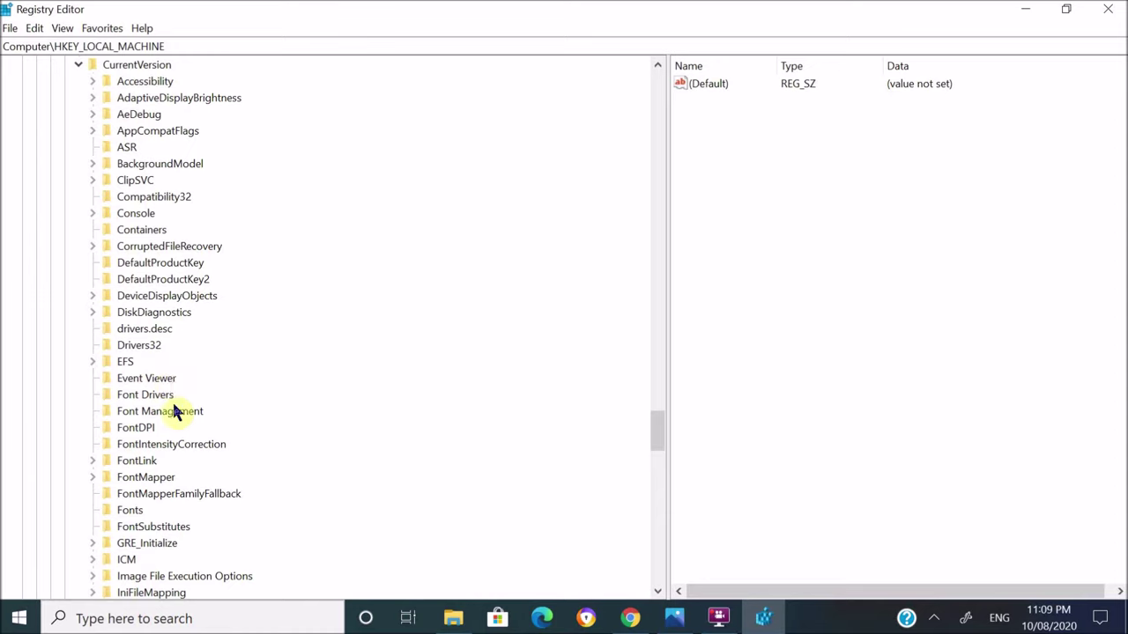
Find and expand the Image File Execution Options key under CurrentVersion.
{"action": "scroll", "coordinate": [173, 411], "scroll_direction": "down", "scroll_amount": 7}
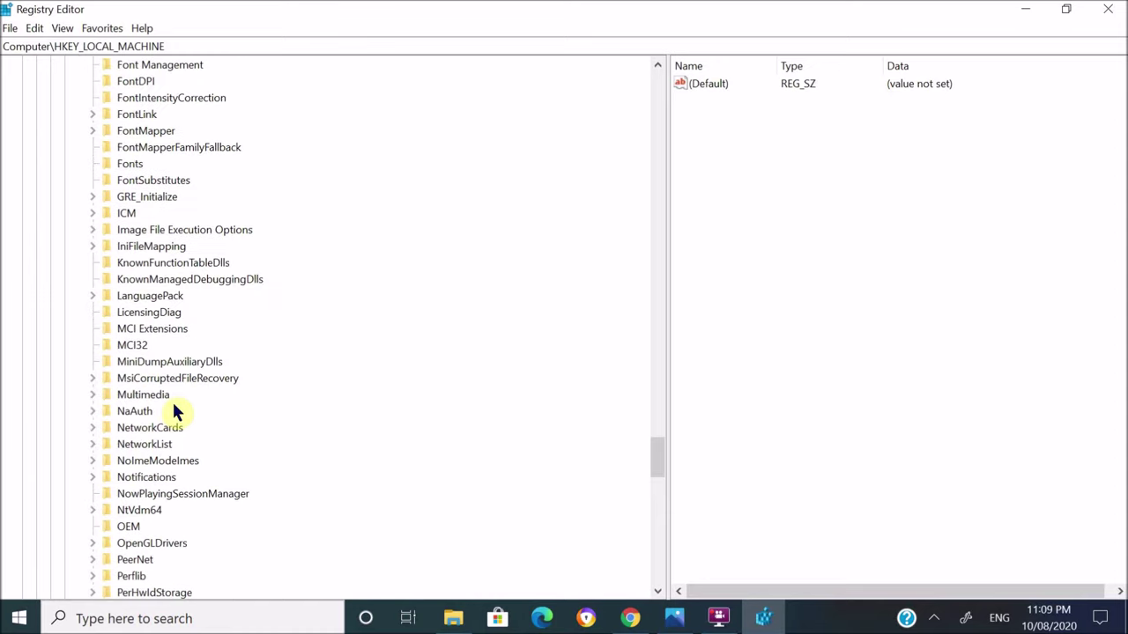
{"action": "scroll", "coordinate": [174, 411], "scroll_direction": "down", "scroll_amount": 4}
{"action": "scroll", "coordinate": [174, 411], "scroll_direction": "down", "scroll_amount": 9}
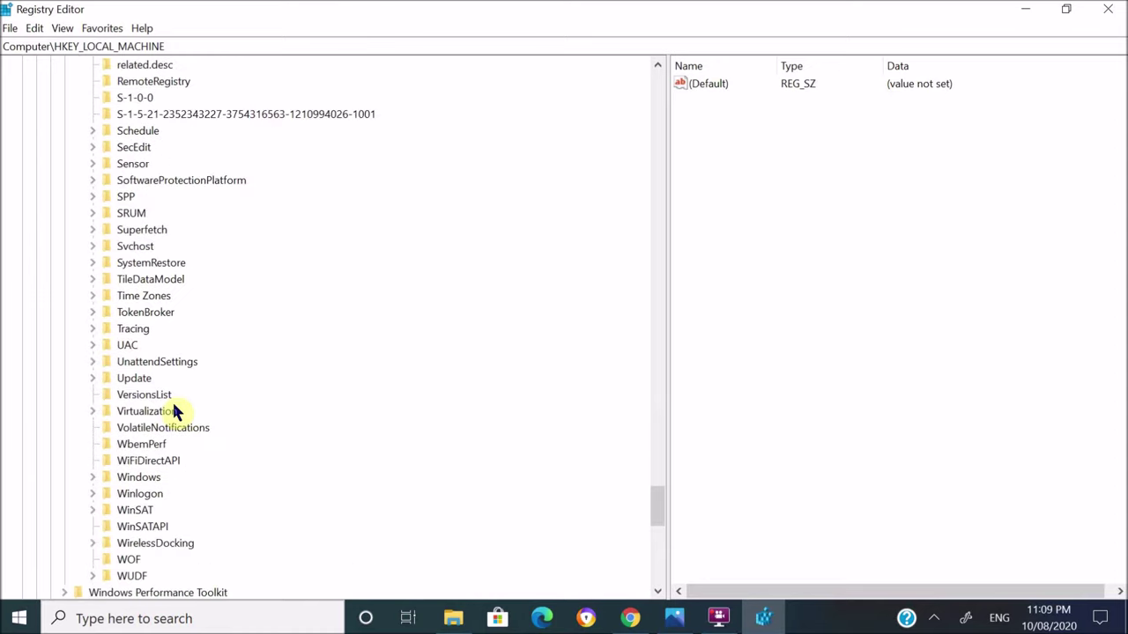
{"action": "scroll", "coordinate": [174, 411], "scroll_direction": "up", "scroll_amount": 13}
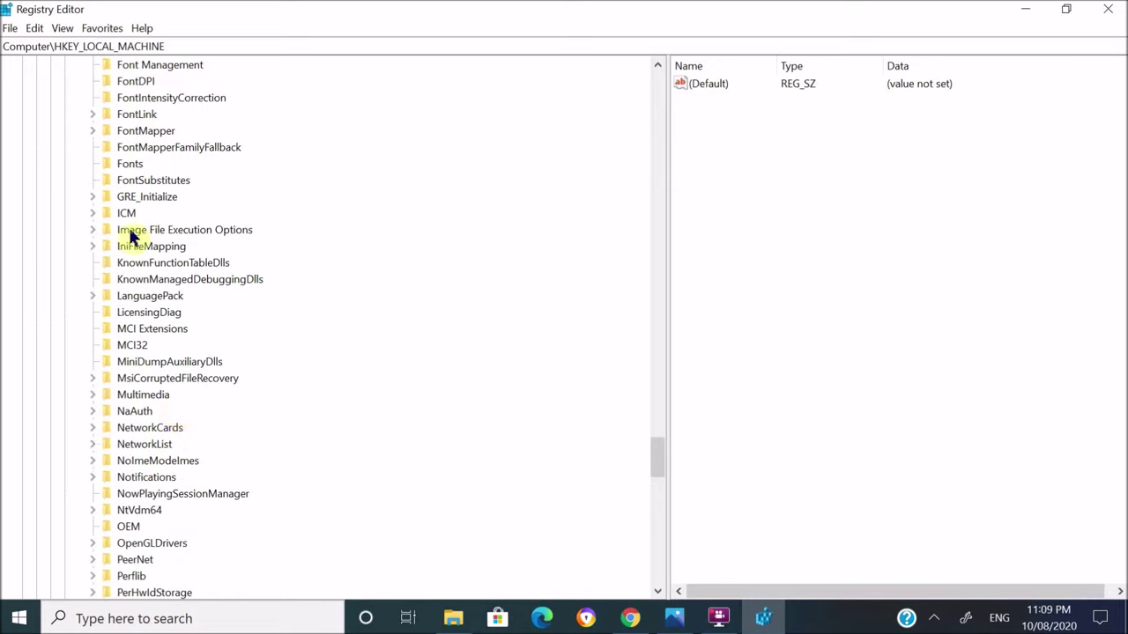
{"action": "left_click", "coordinate": [92, 229]}
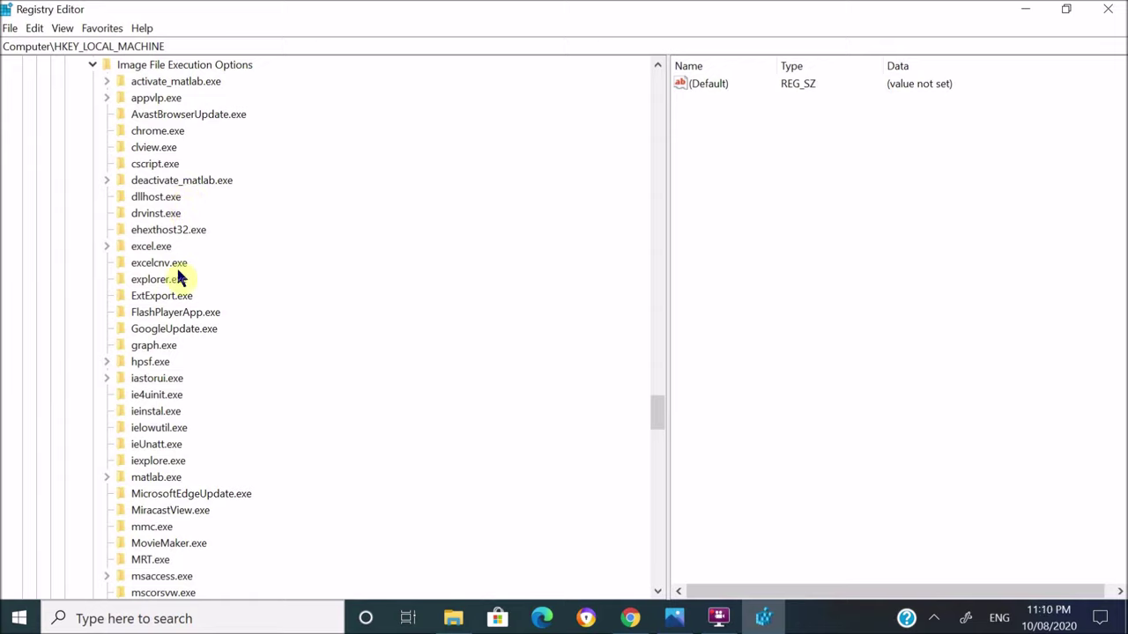
Select the 6de7ee65_PD subkey under matlab.exe and open its Debugger value for editing.
{"action": "scroll", "coordinate": [179, 277], "scroll_direction": "down", "scroll_amount": 1}
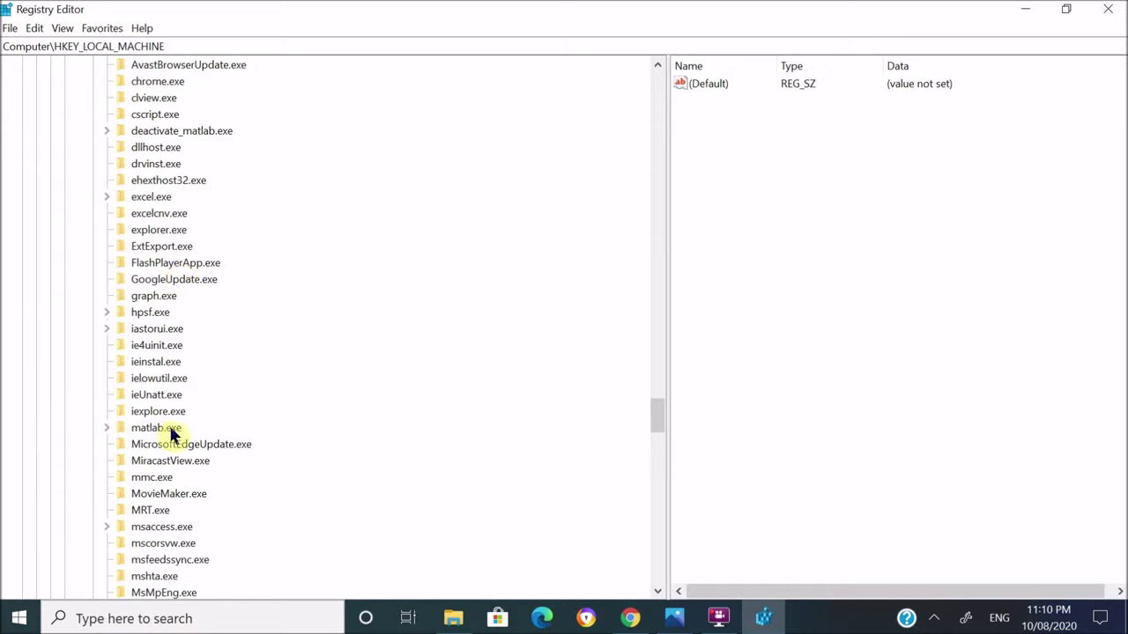
{"action": "left_click", "coordinate": [108, 428]}
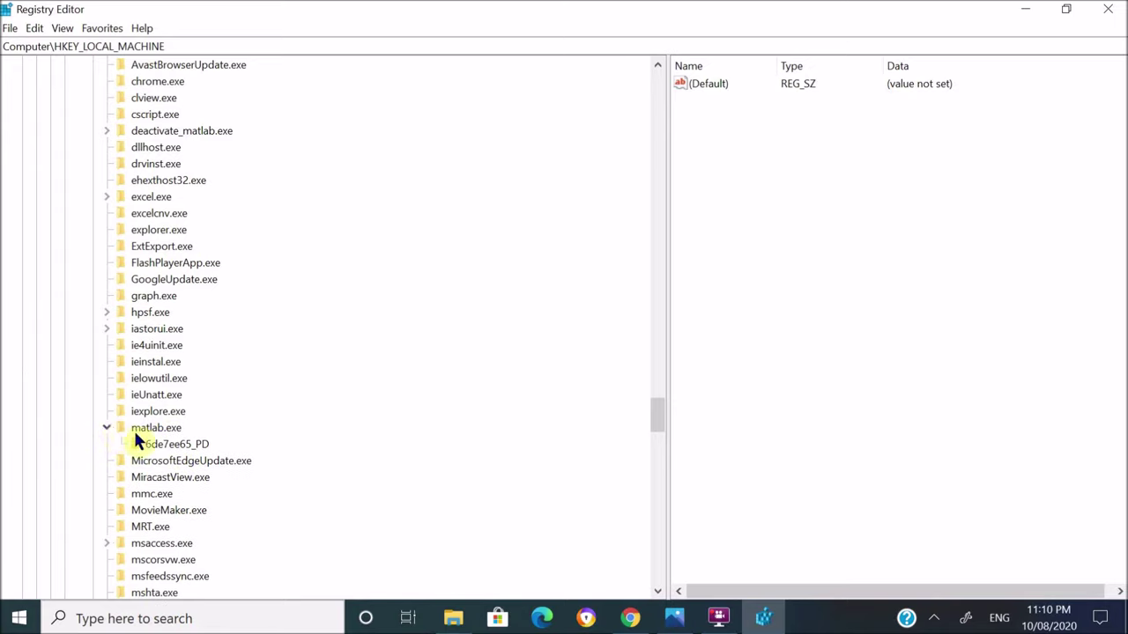
{"action": "left_click", "coordinate": [163, 446]}
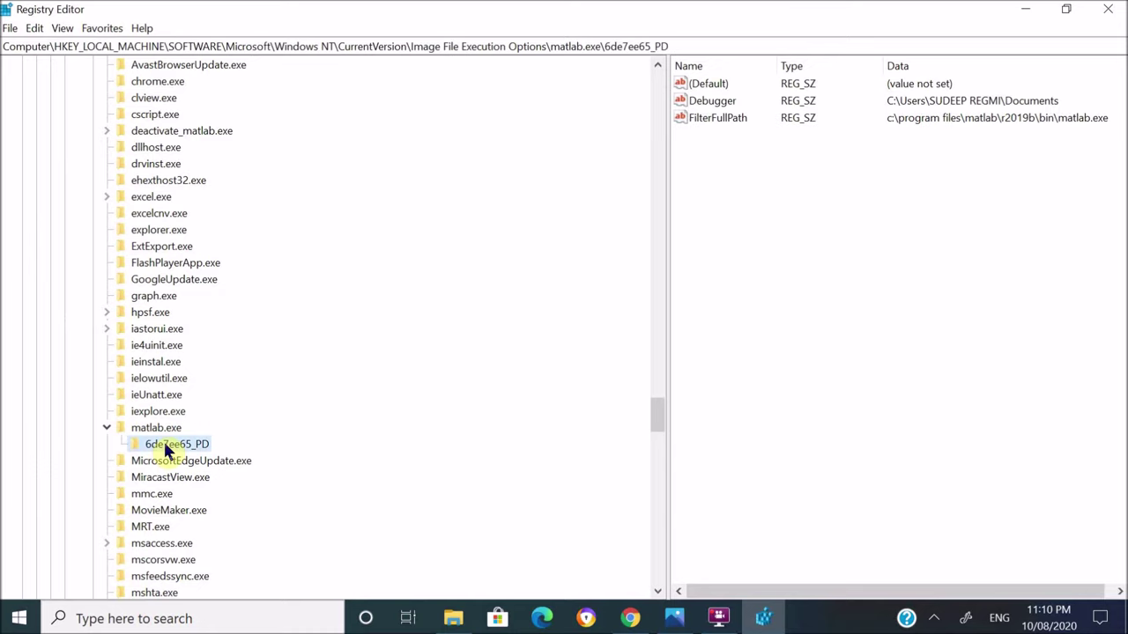
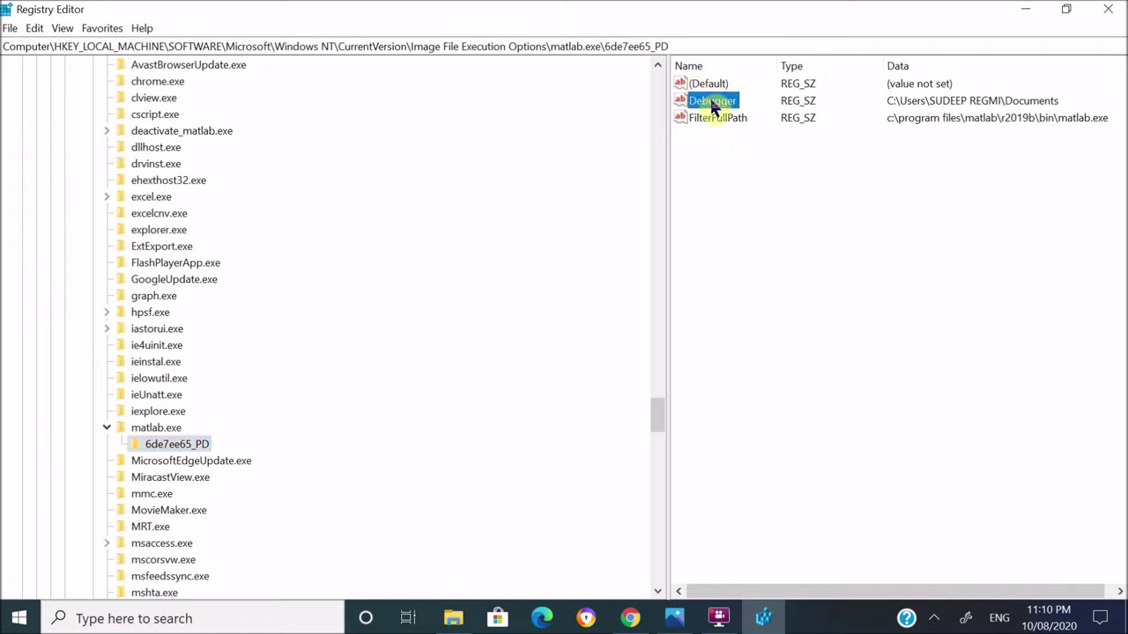
{"action": "right_click", "coordinate": [713, 103]}
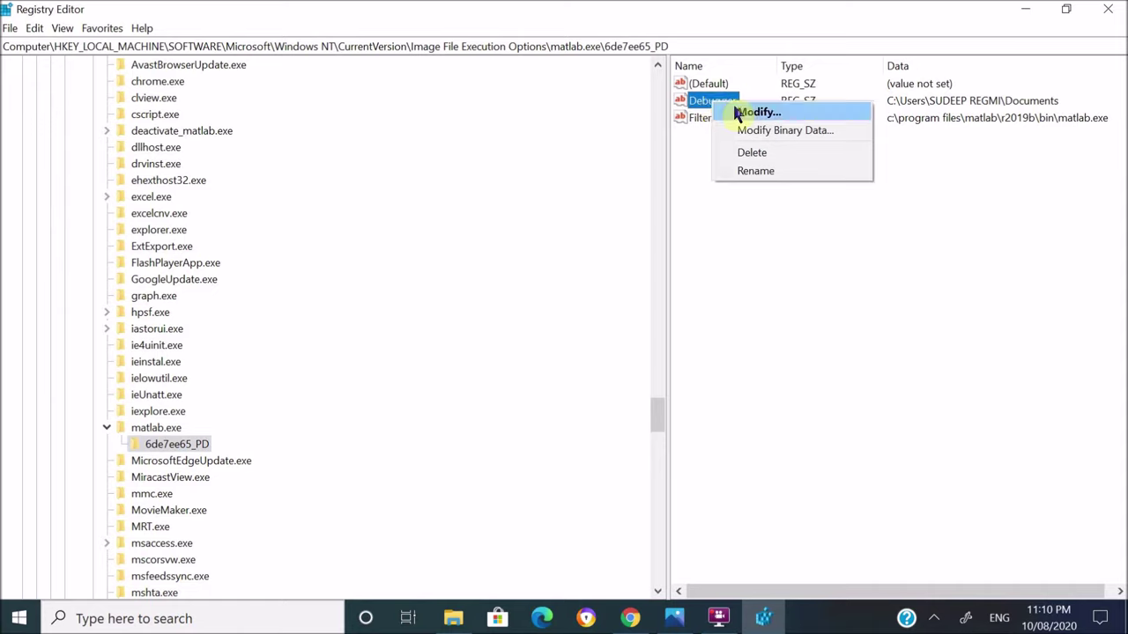
{"action": "left_click", "coordinate": [744, 112]}
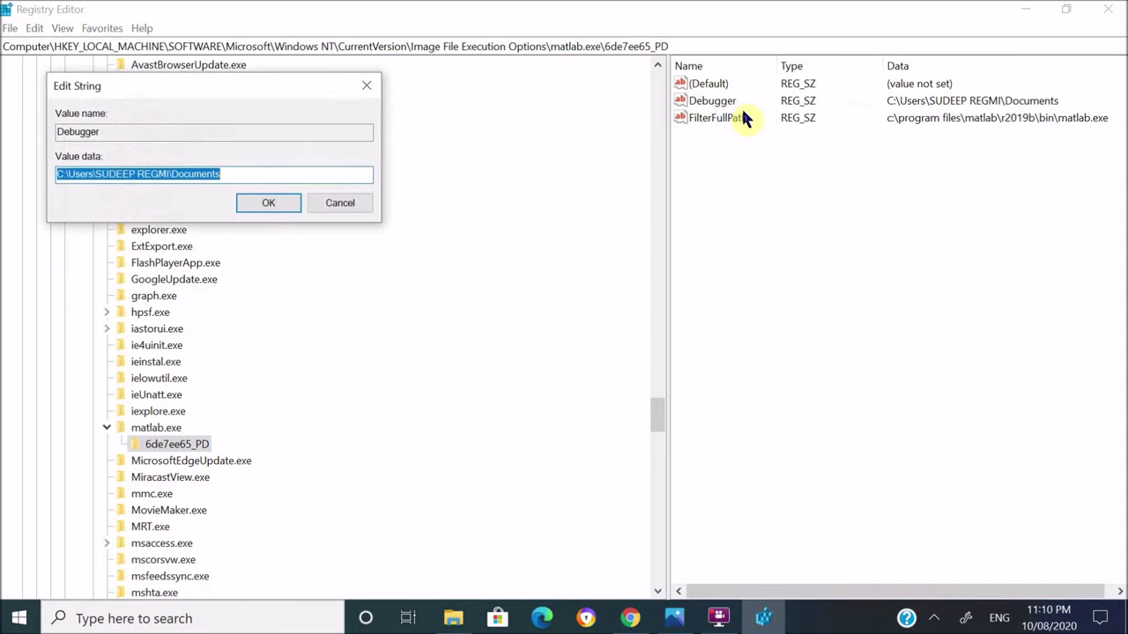
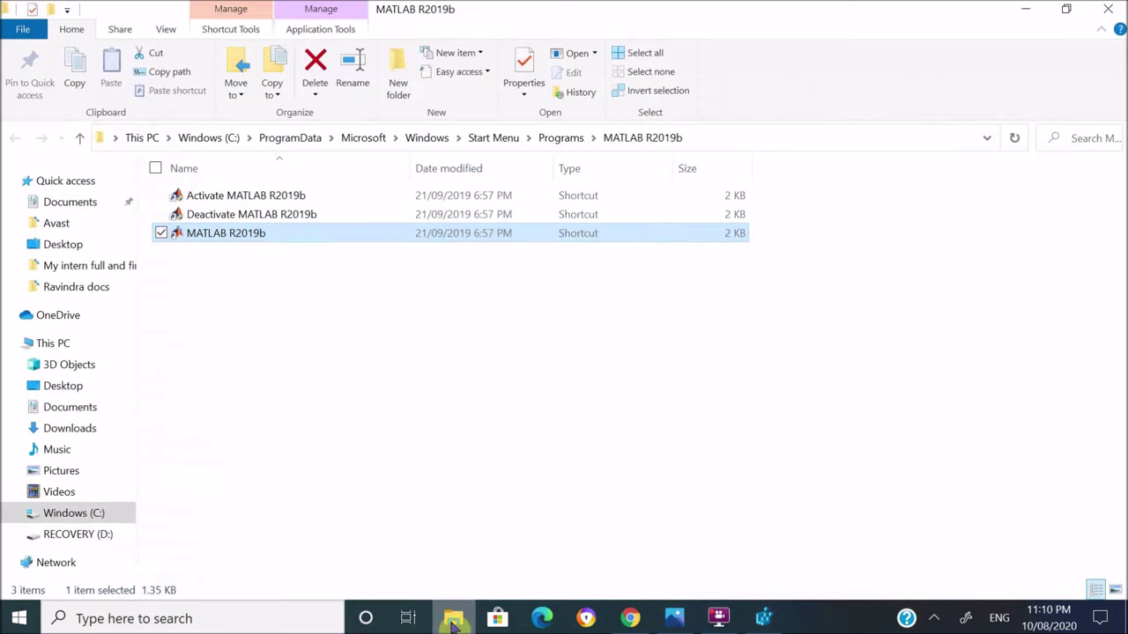
Launch MATLAB from the MATLAB R2019b shortcut in File Explorer.
{"action": "double_click", "coordinate": [261, 234]}
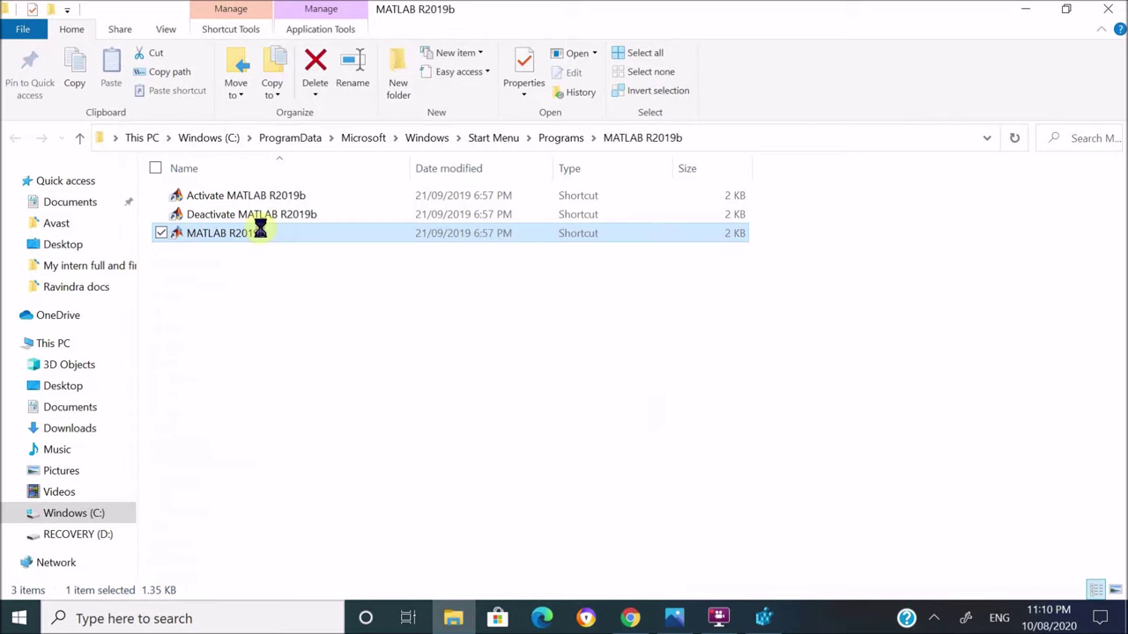
{"action": "right_click", "coordinate": [260, 234]}
{"action": "left_click", "coordinate": [96, 176]}
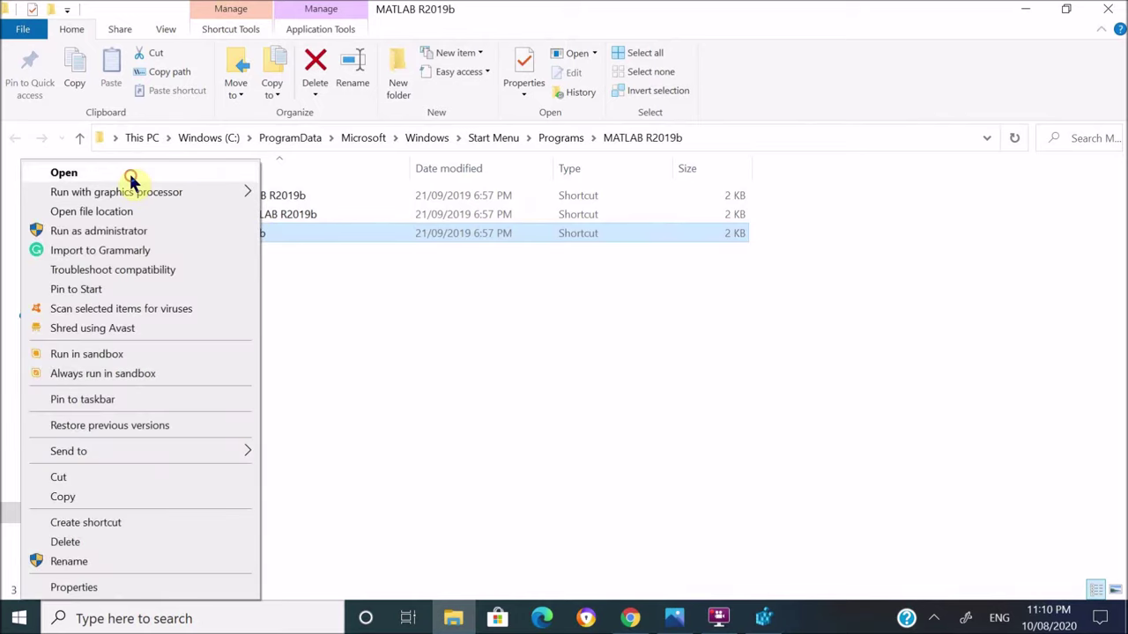